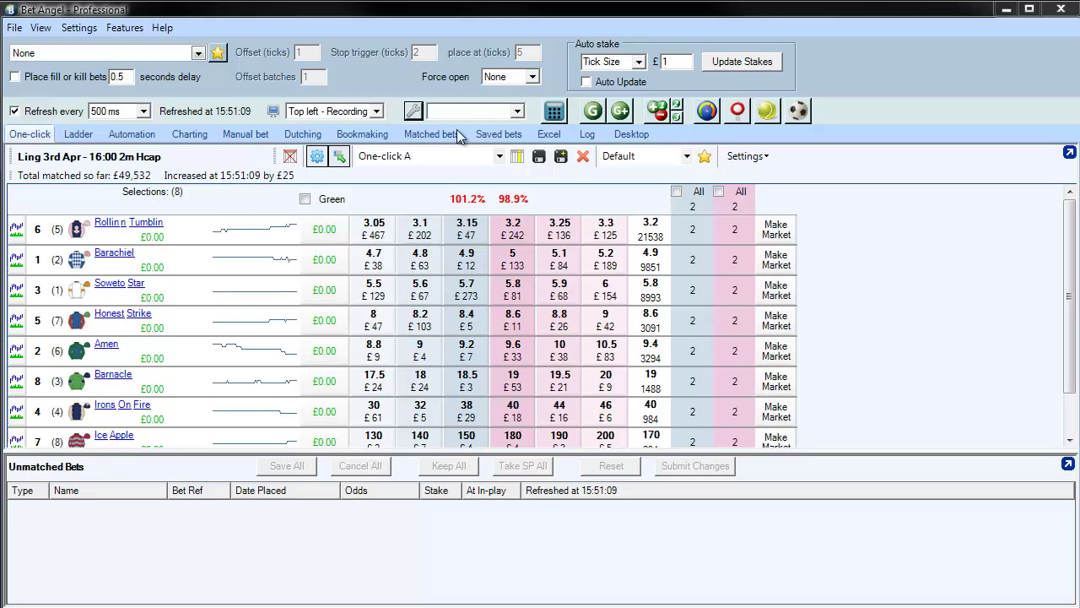
- Open Settings, browse the categories to Communications, and move the dialog up-left
click(412, 112)
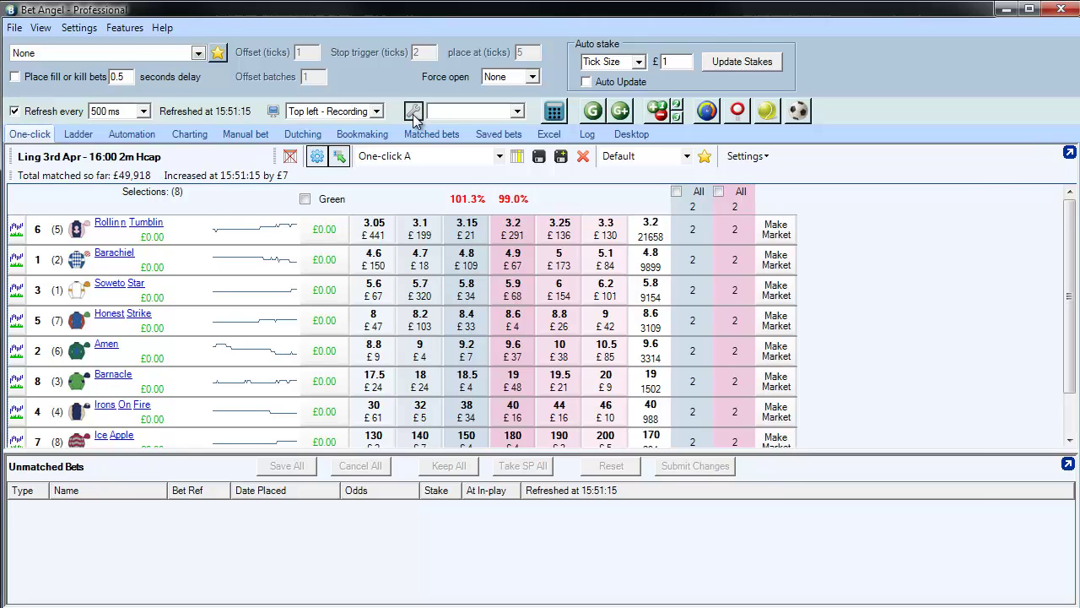
click(494, 216)
click(523, 216)
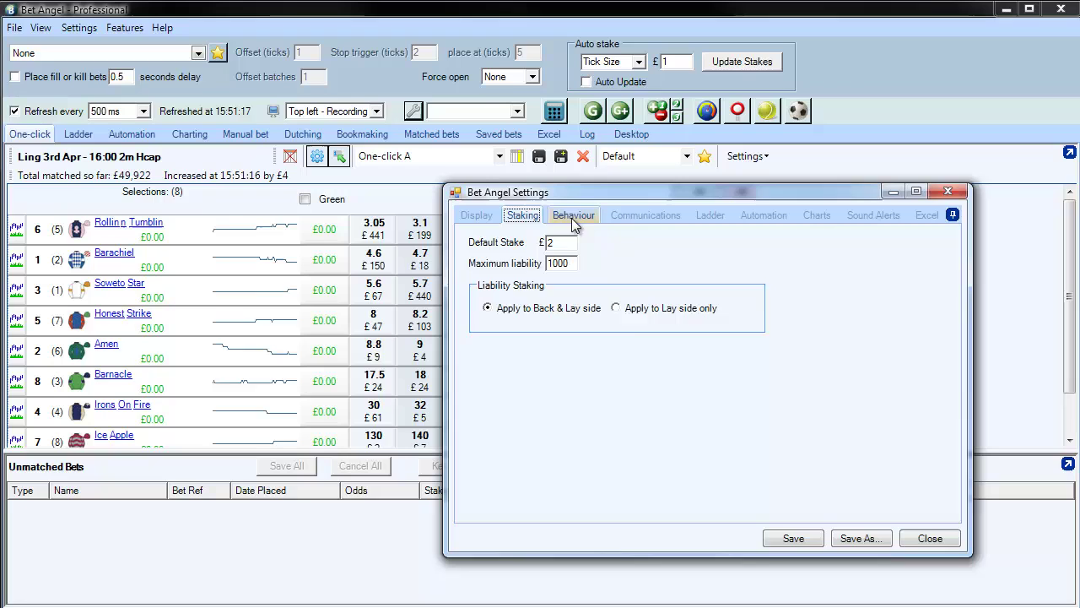
click(574, 216)
click(650, 215)
click(764, 217)
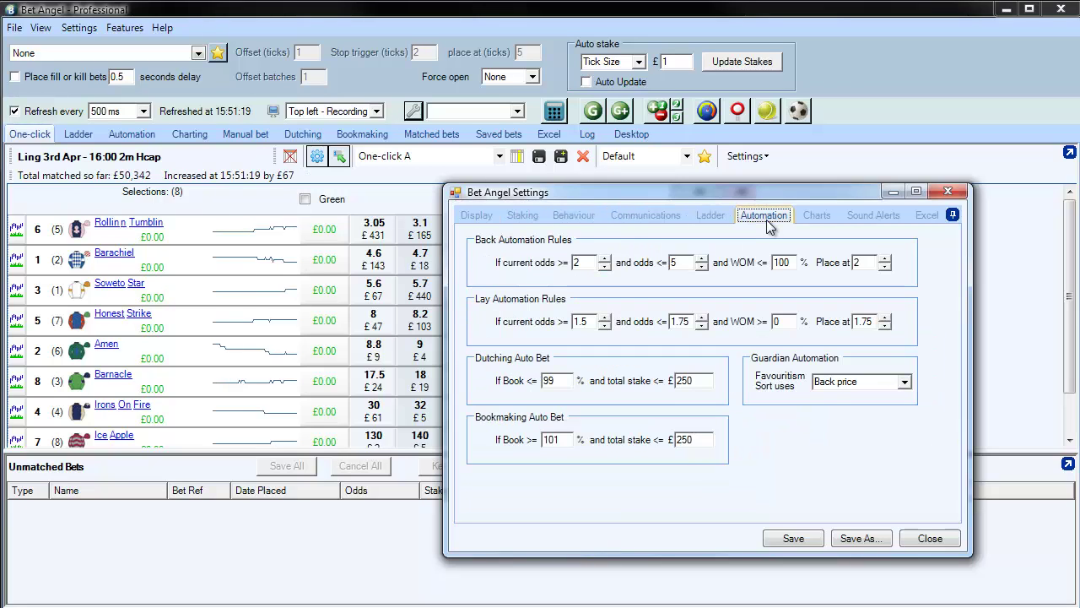
click(653, 220)
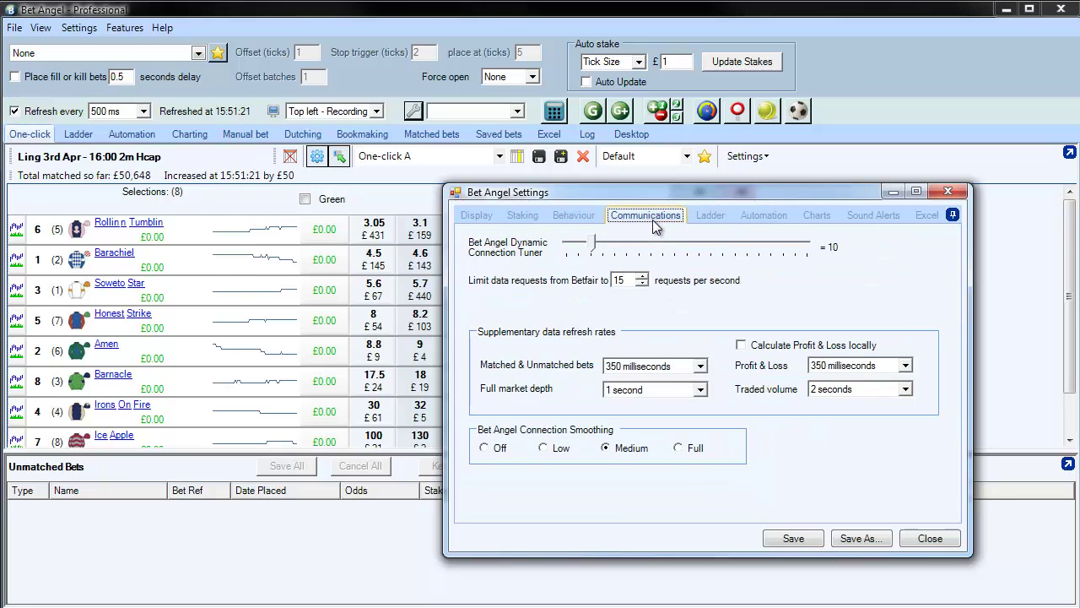
drag(688, 190, 537, 116)
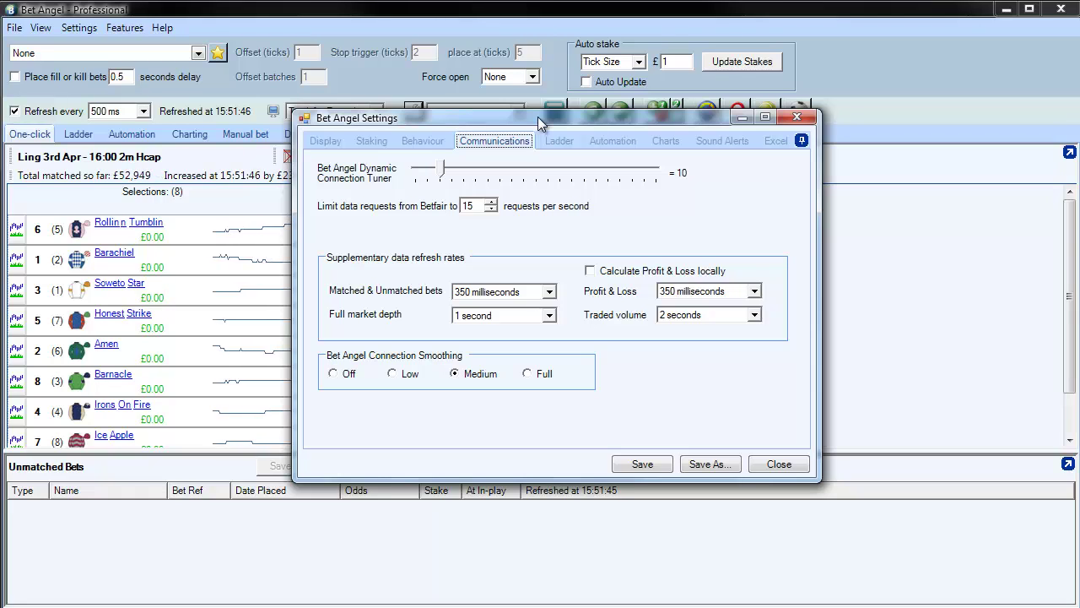
click(823, 561)
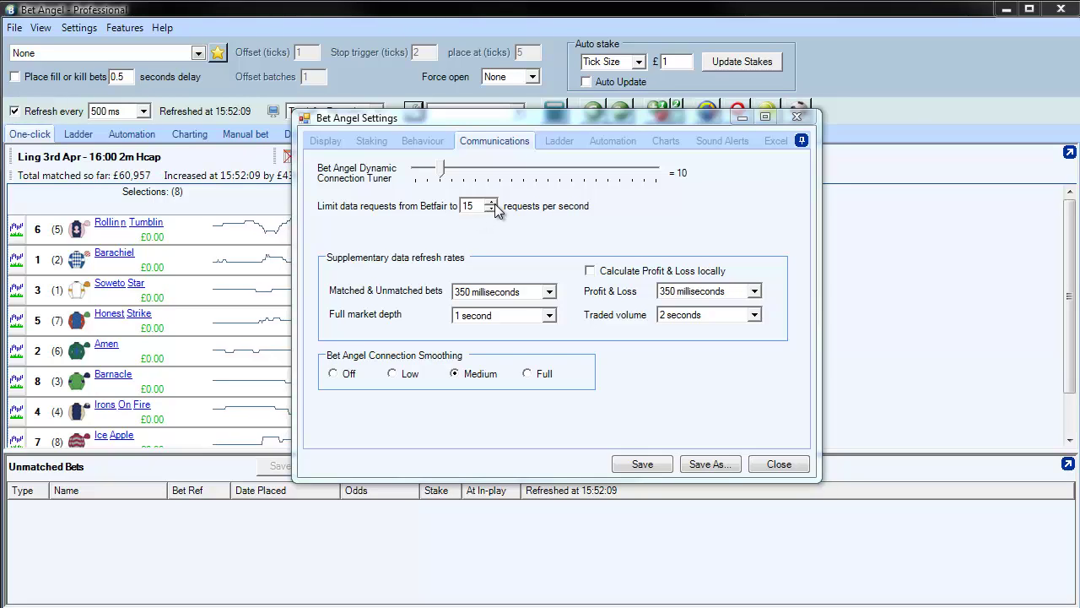
- Raise the Betfair data request limit to 20 per second, trying 21 before settling back
click(495, 203)
click(494, 204)
click(495, 203)
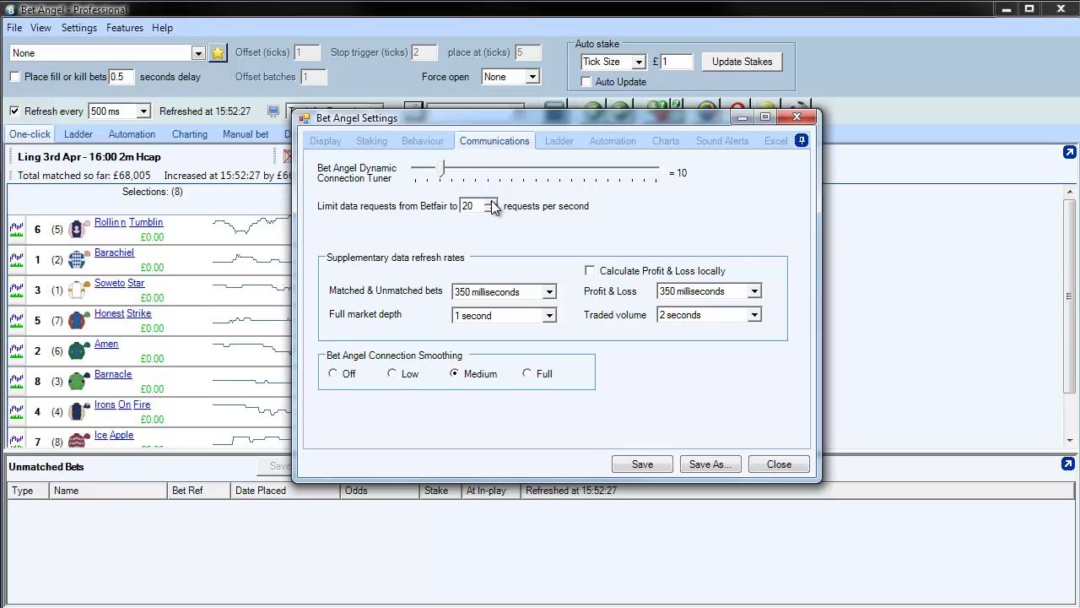
click(491, 202)
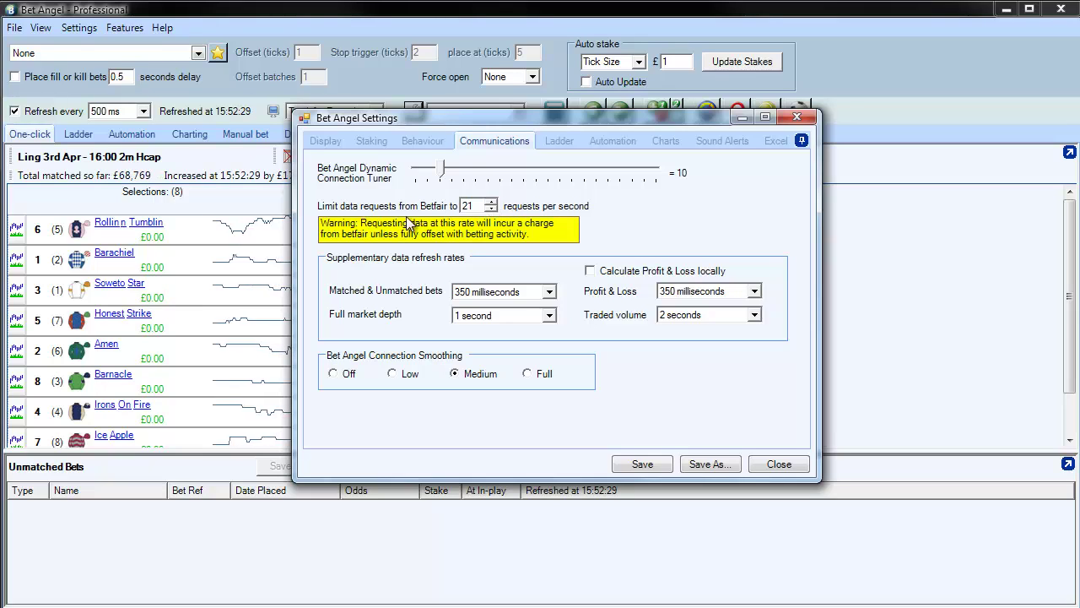
click(490, 210)
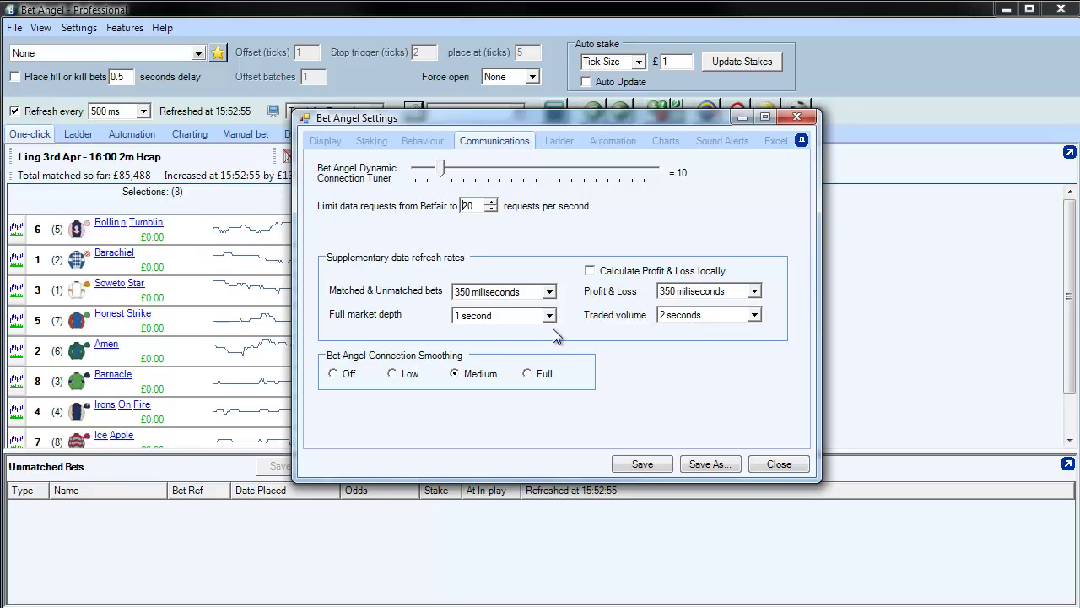
- Keep Full market depth at 1 second and Matched & Unmatched bets at 350 ms, then enlarge the main window
click(550, 316)
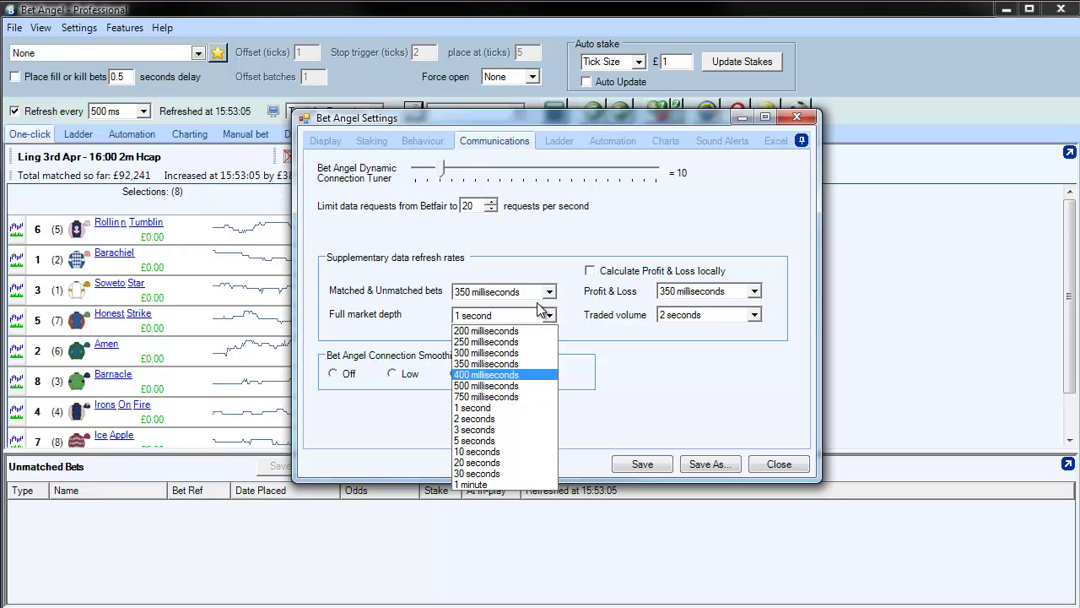
click(561, 264)
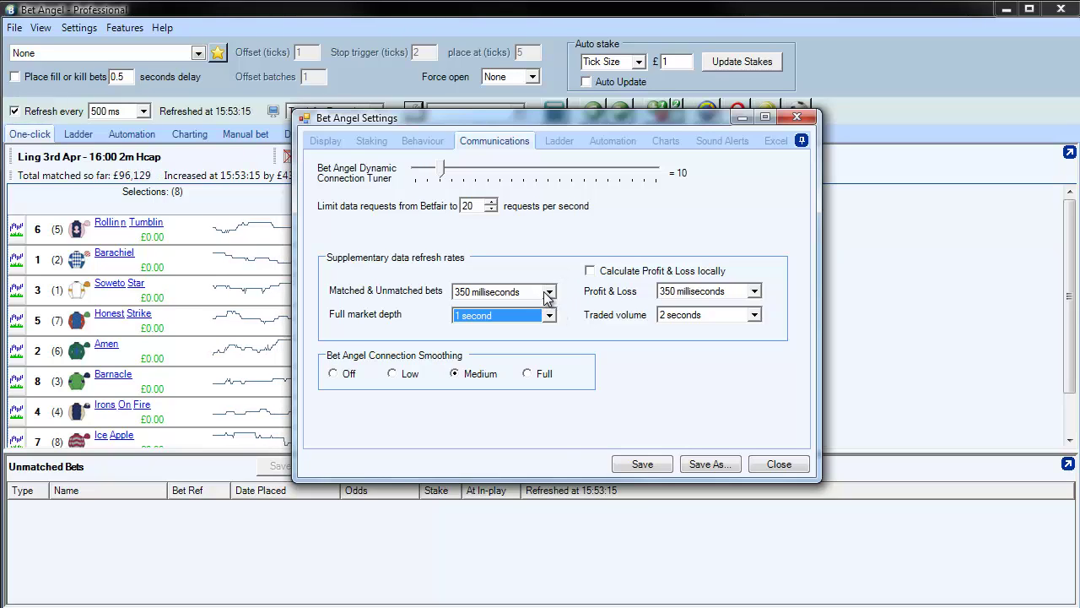
click(547, 293)
click(548, 293)
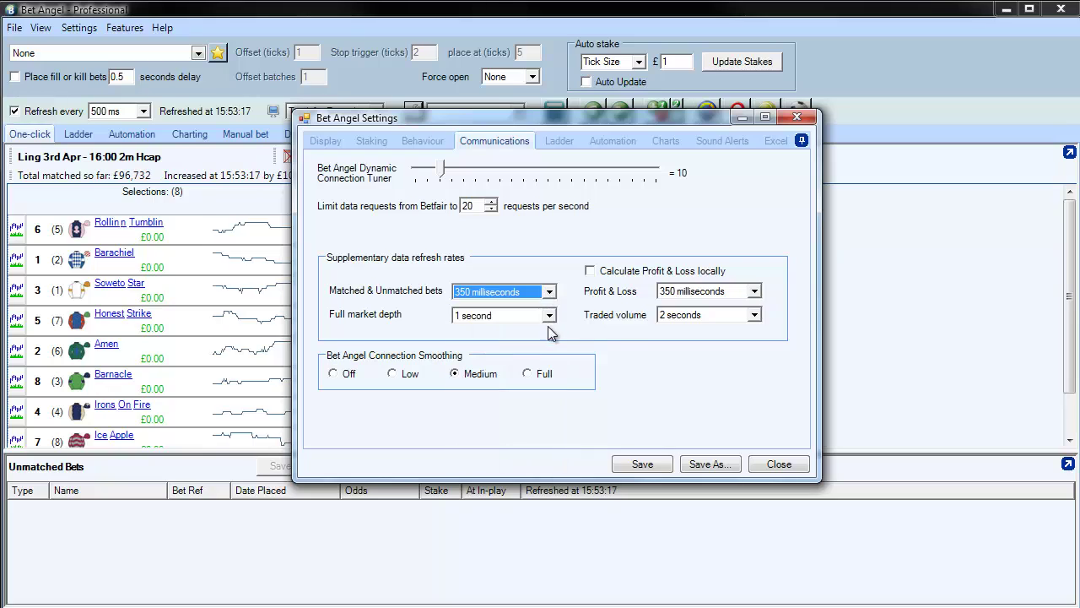
click(549, 315)
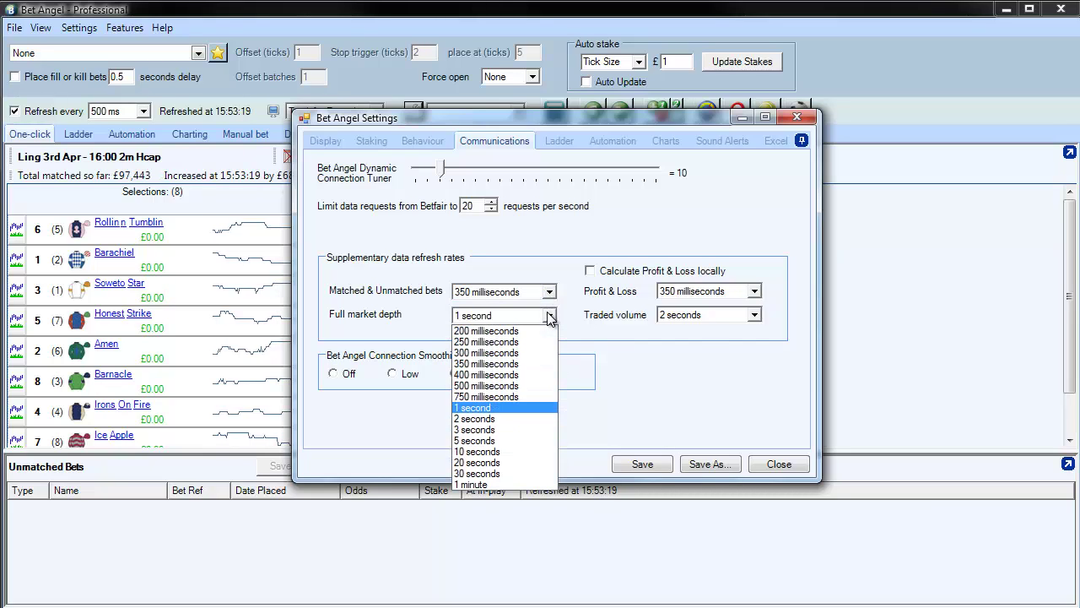
click(549, 315)
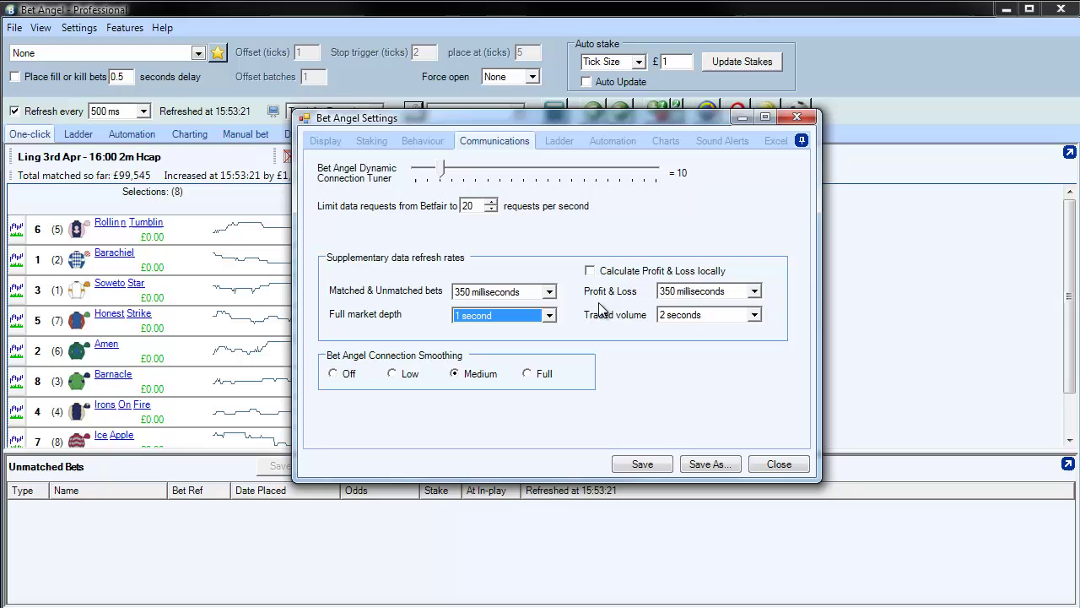
click(558, 601)
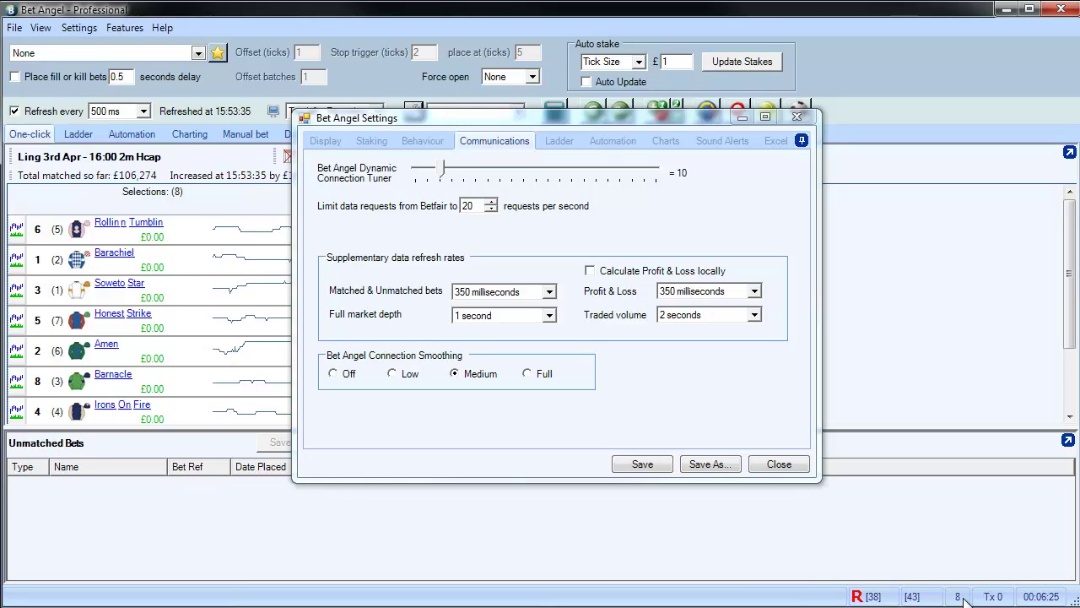
- Set Matched & Unmatched bets, Profit & Loss and main market refresh to 200 milliseconds
click(549, 292)
click(540, 307)
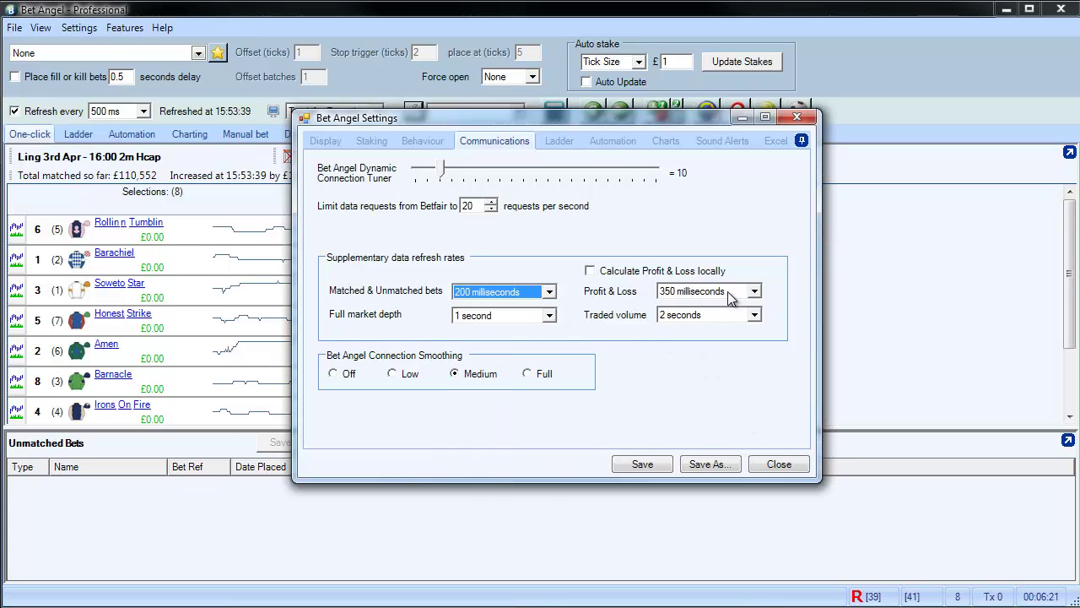
click(732, 291)
click(719, 306)
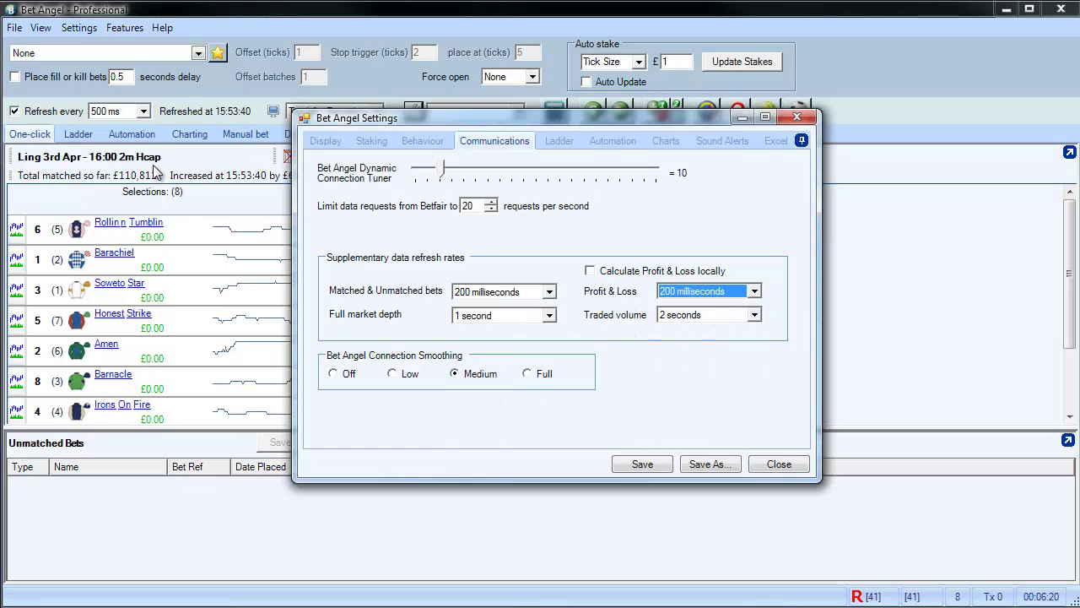
click(135, 111)
click(132, 127)
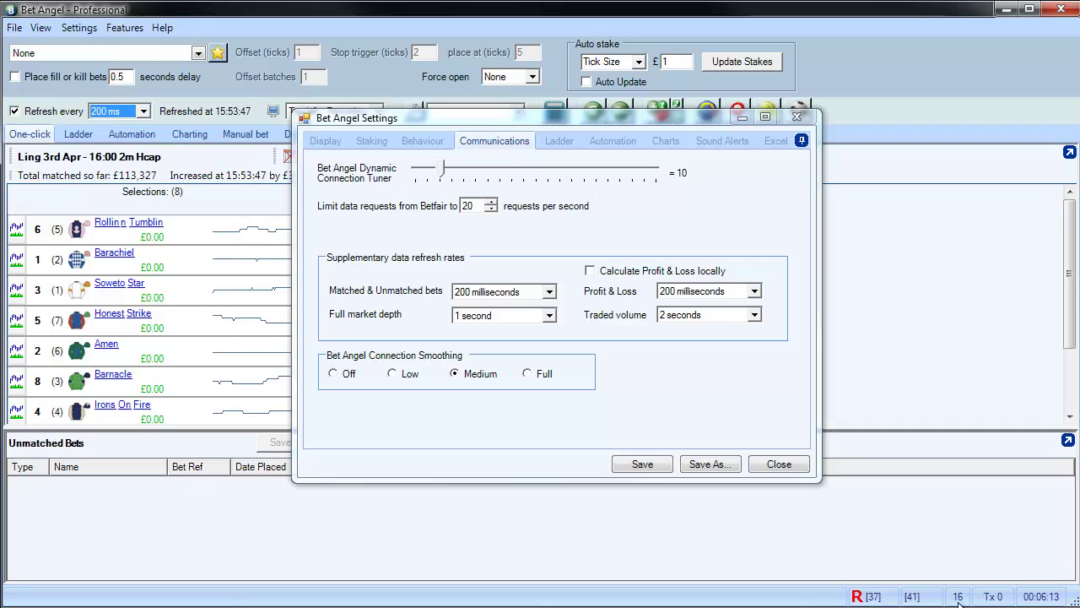
- Set Full market depth and Traded volume refresh to 200 milliseconds
click(550, 316)
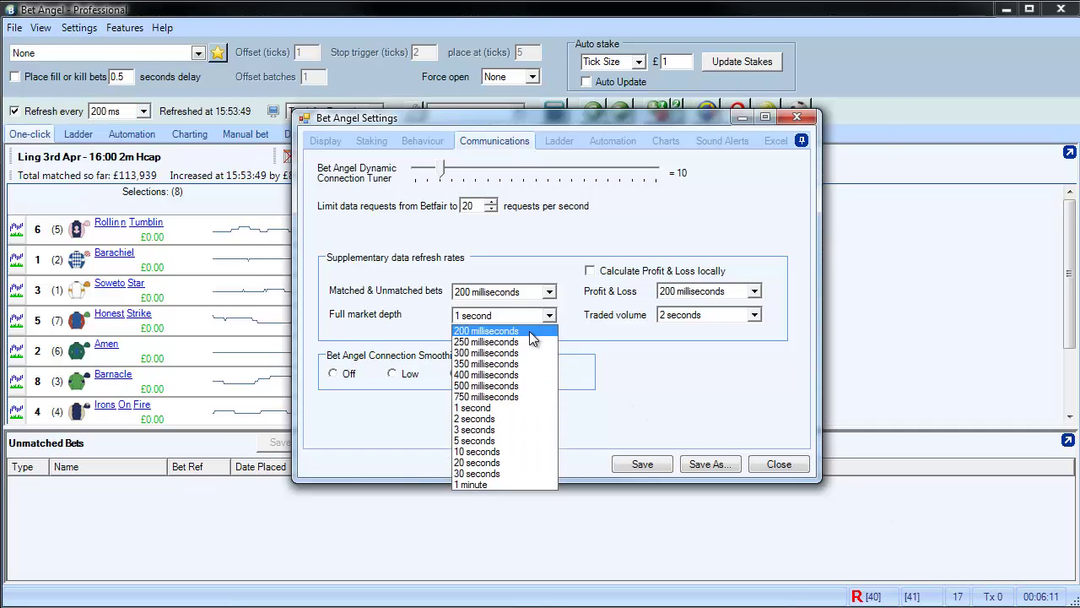
click(532, 338)
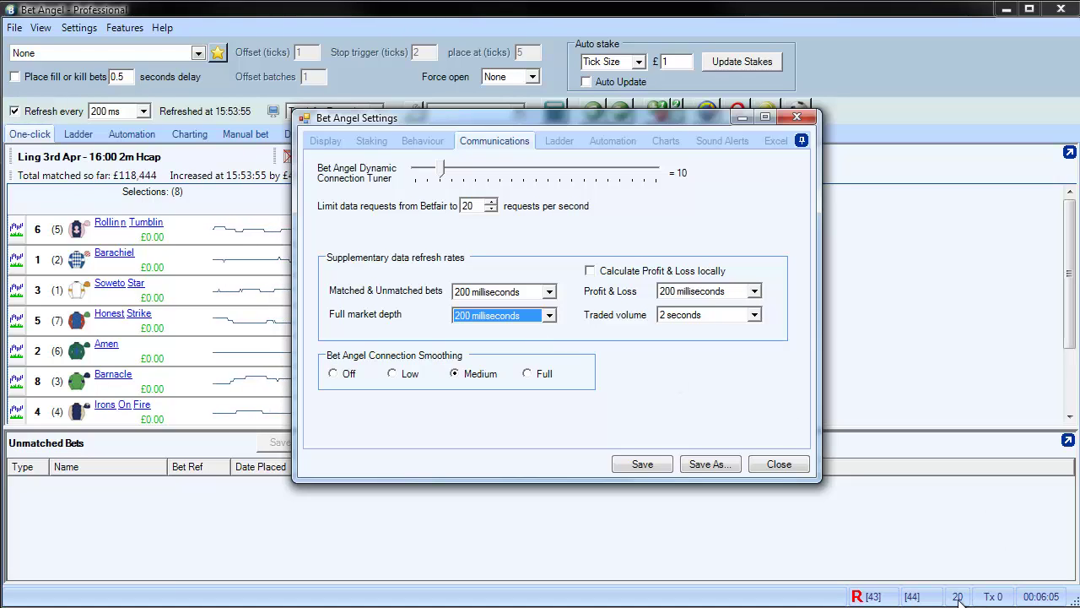
click(708, 311)
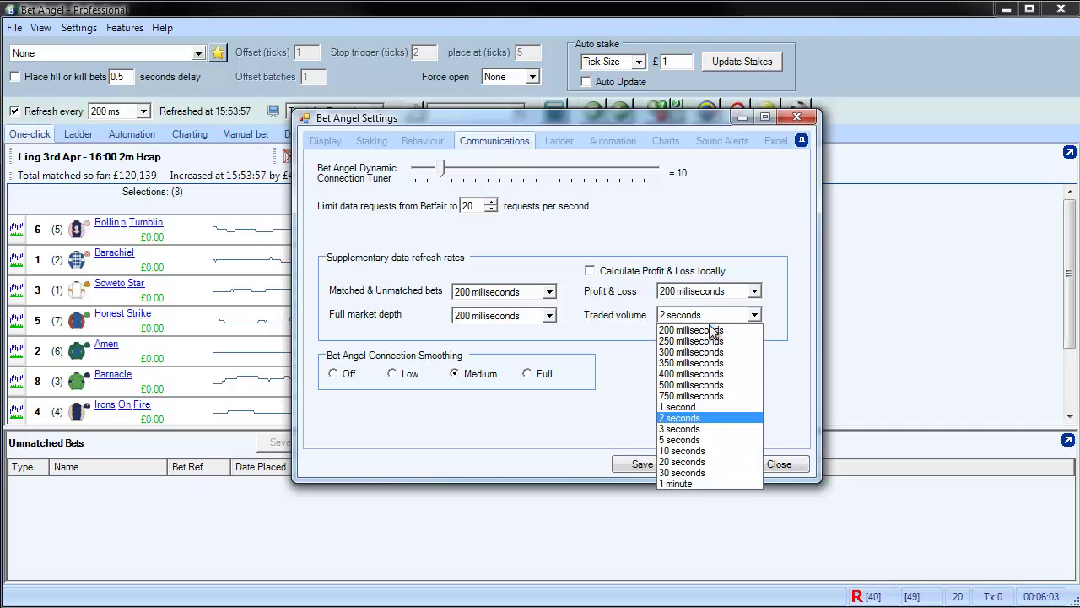
click(710, 330)
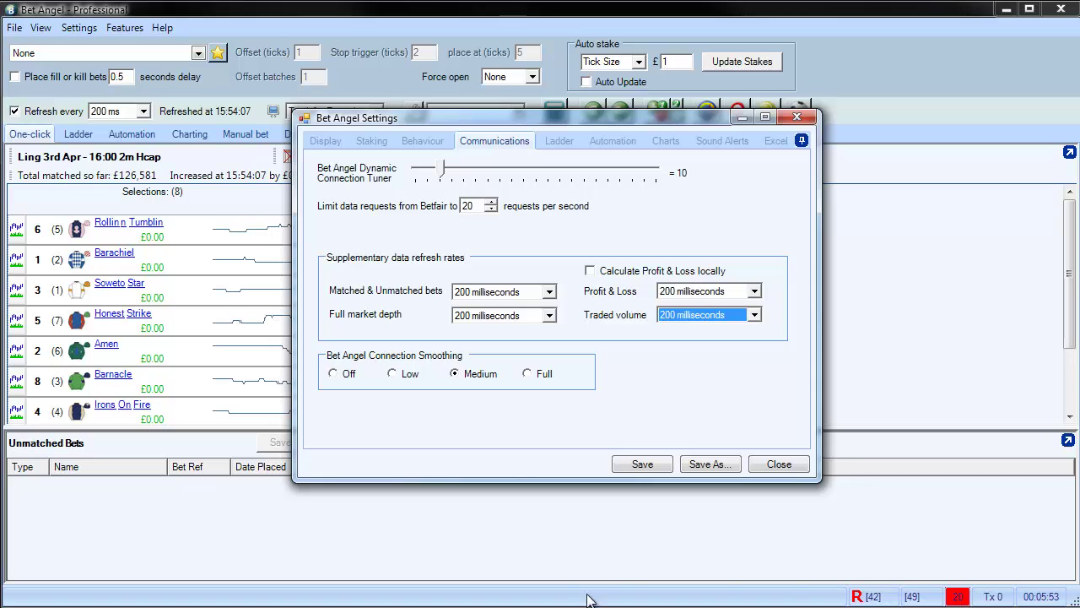
- Resize the main window, shrinking it and then making it taller to show more selections
drag(549, 604, 548, 487)
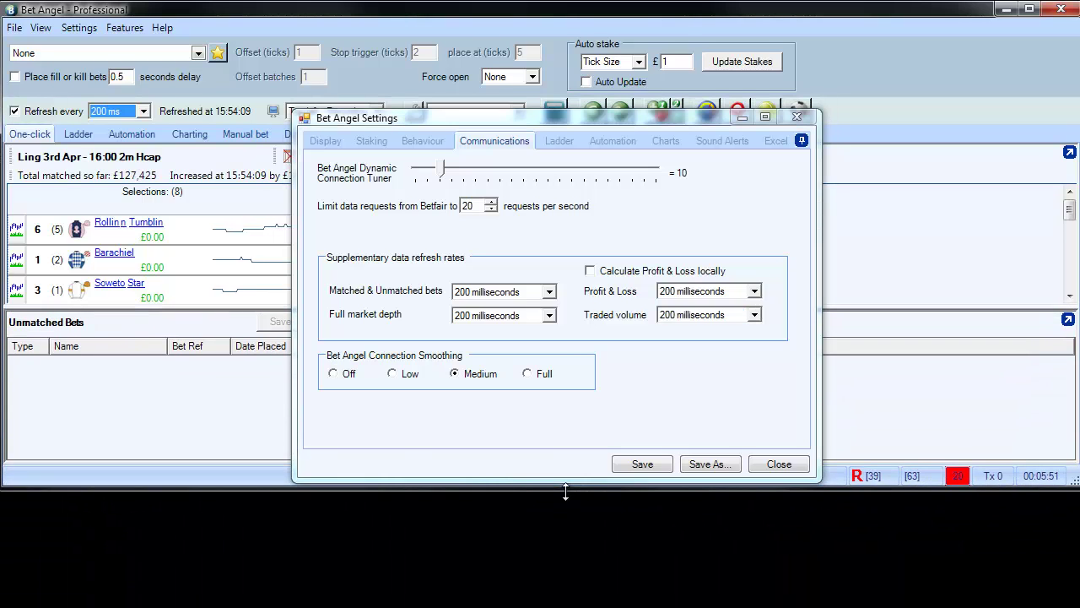
mouse_move(960, 478)
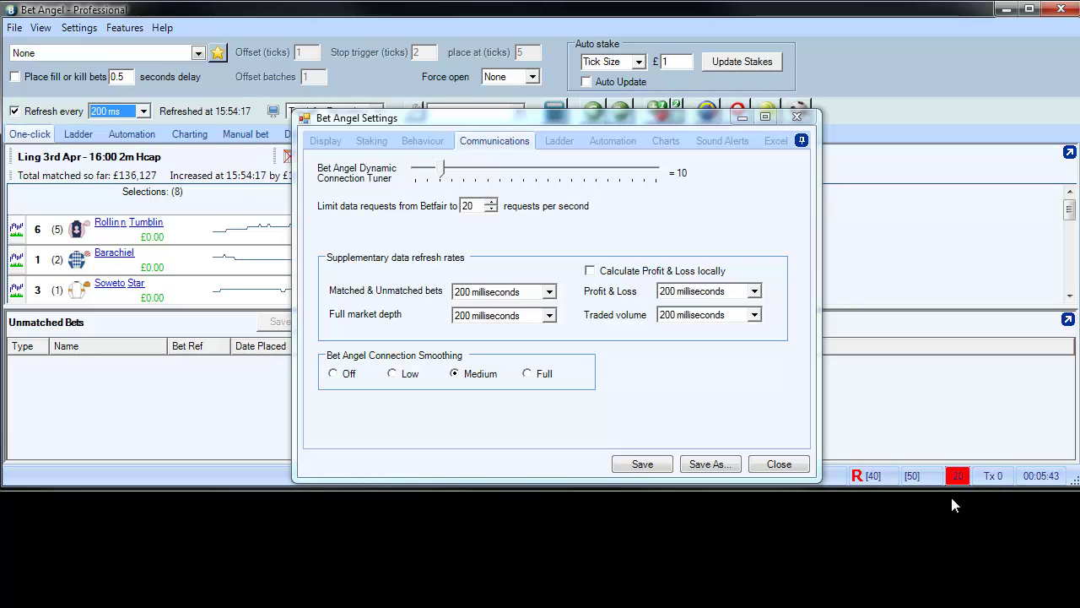
mouse_move(959, 479)
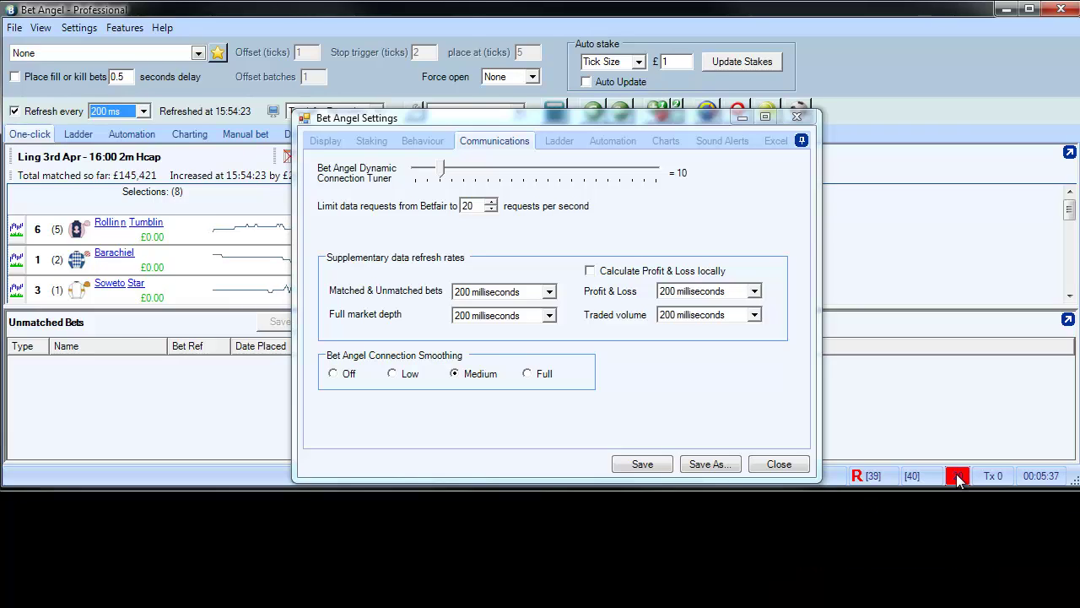
drag(939, 485, 924, 600)
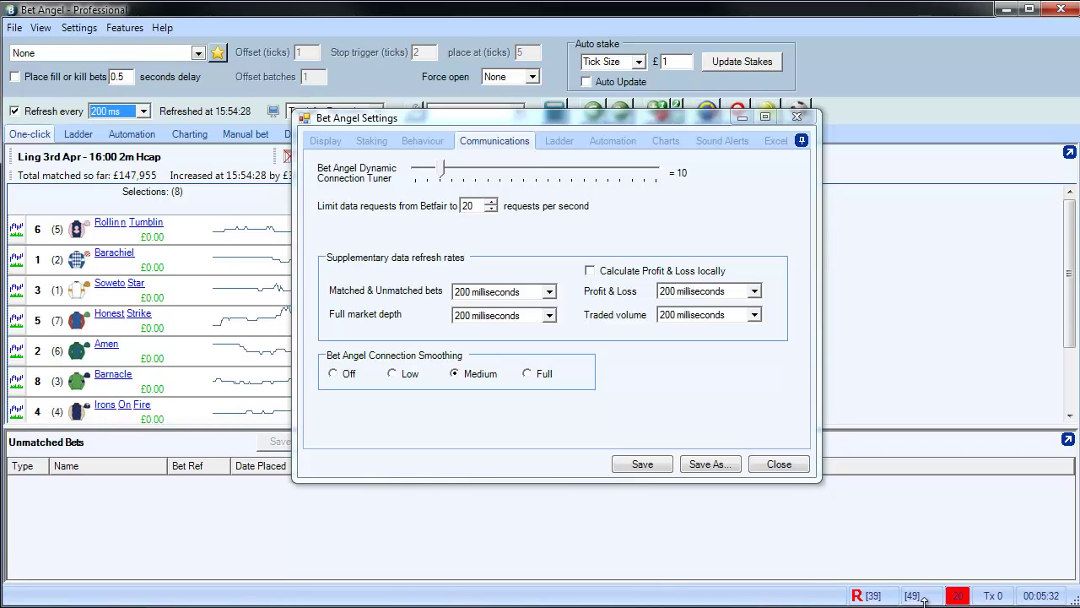
- Set Traded volume and Full market depth refresh to 1 second
click(730, 316)
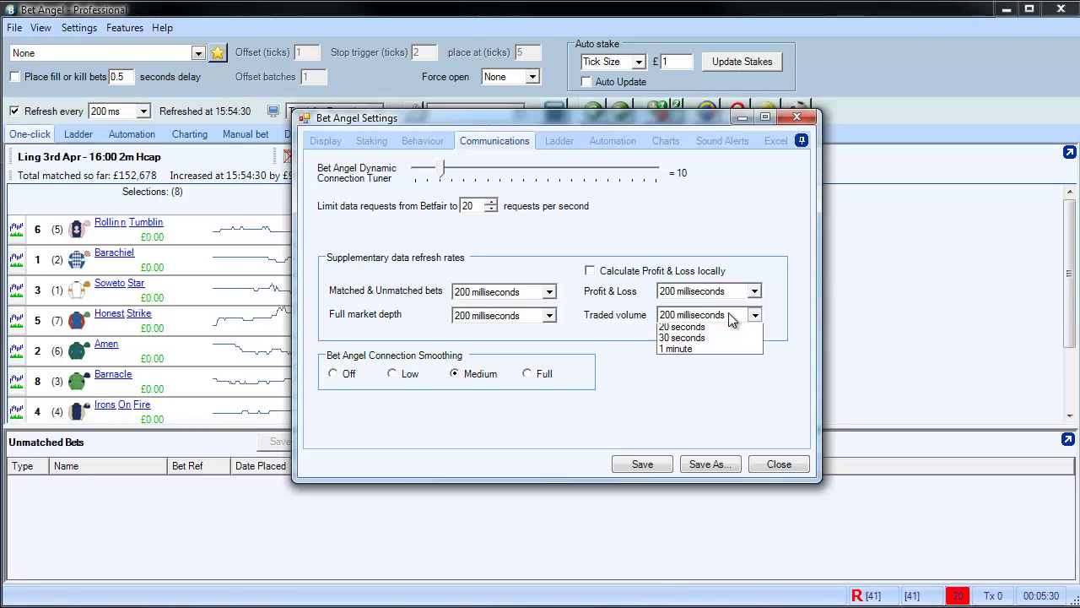
click(723, 352)
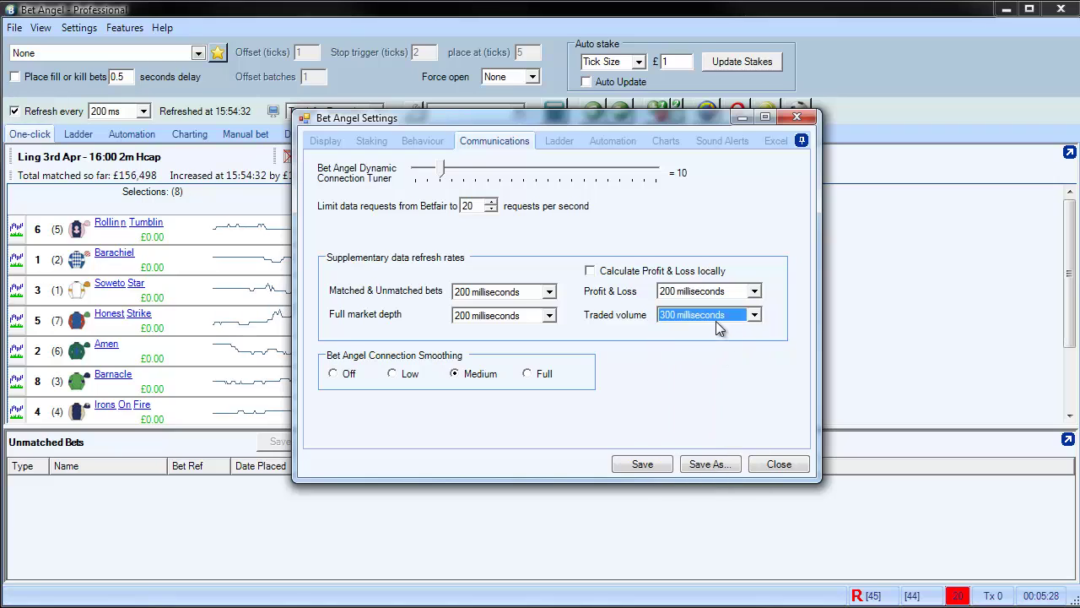
click(716, 321)
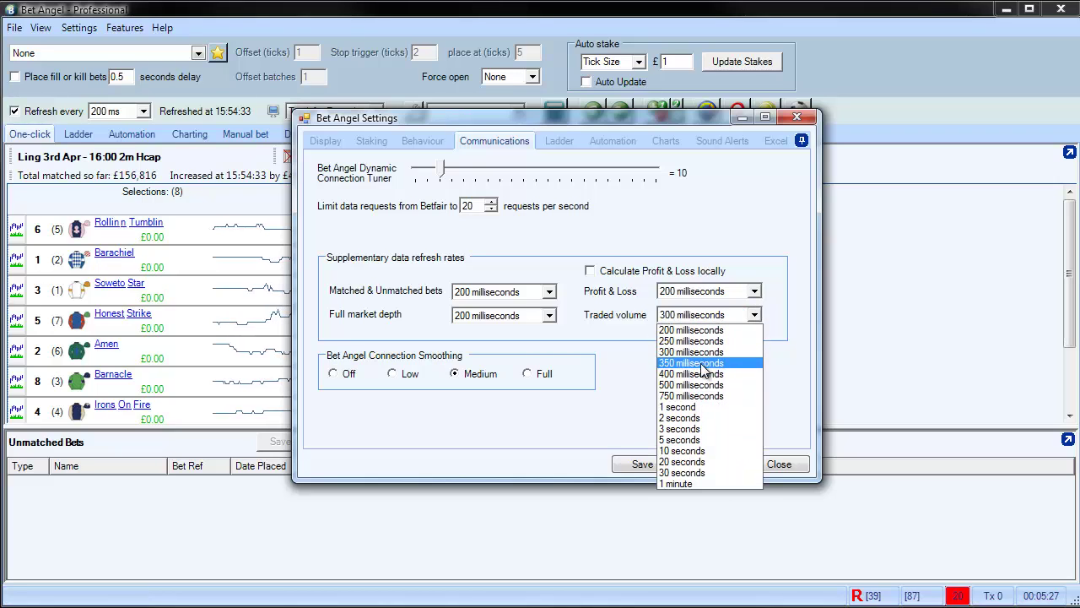
click(698, 408)
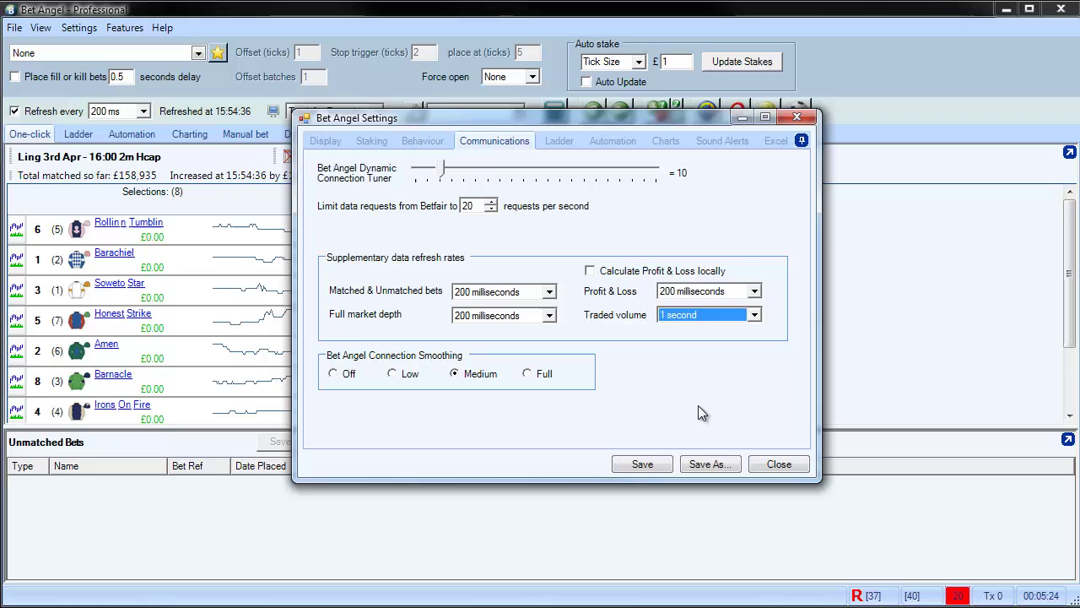
click(532, 317)
click(509, 407)
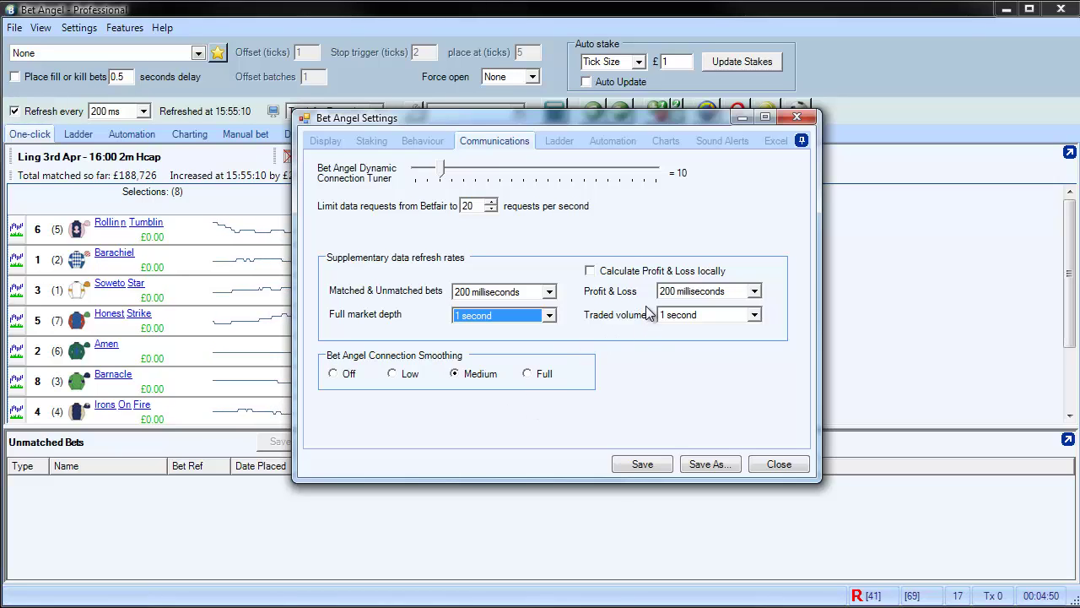
click(506, 315)
click(531, 319)
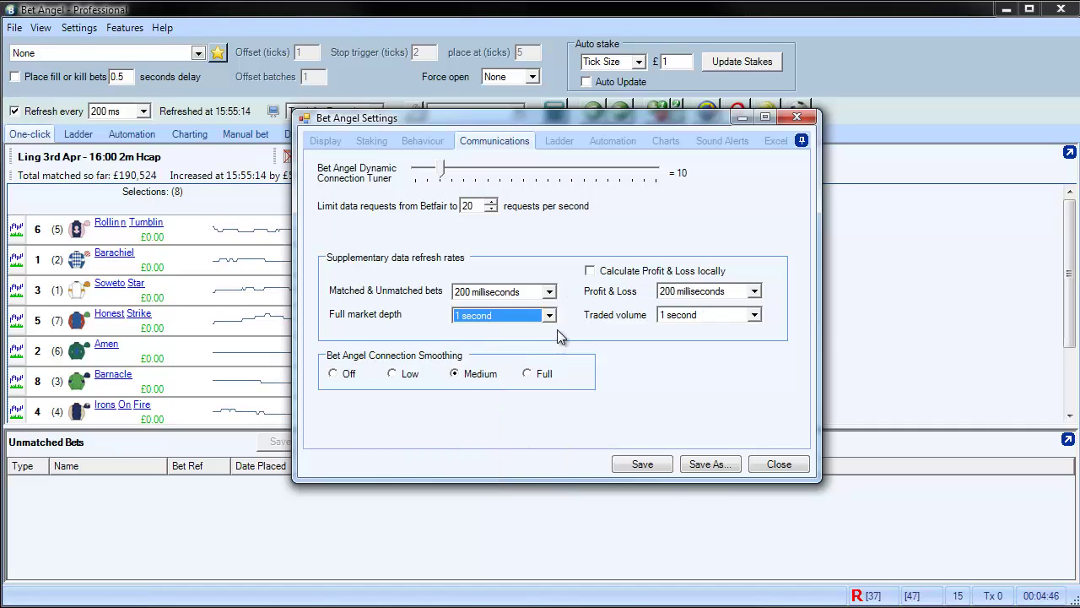
- Tick 'Calculate Profit & Loss locally' and set Full market depth and Traded volume to 200 milliseconds
click(627, 272)
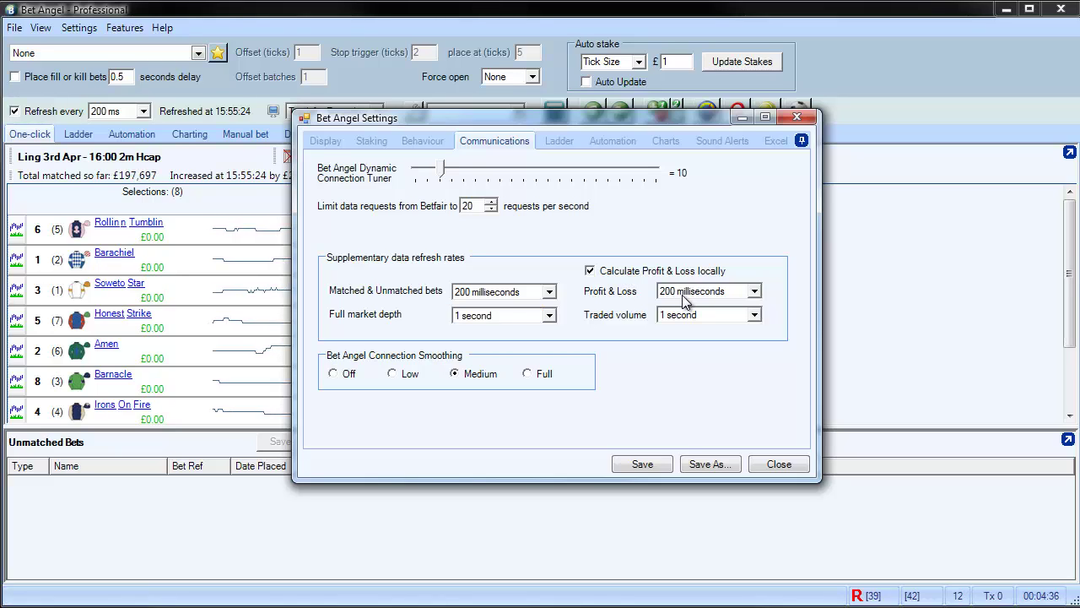
click(548, 314)
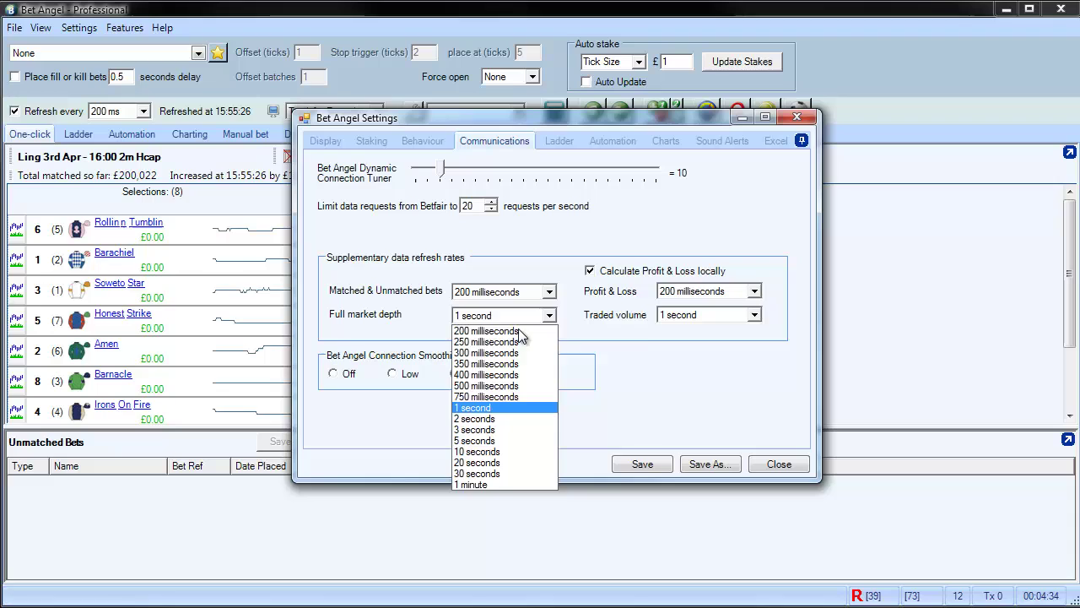
click(507, 331)
click(704, 315)
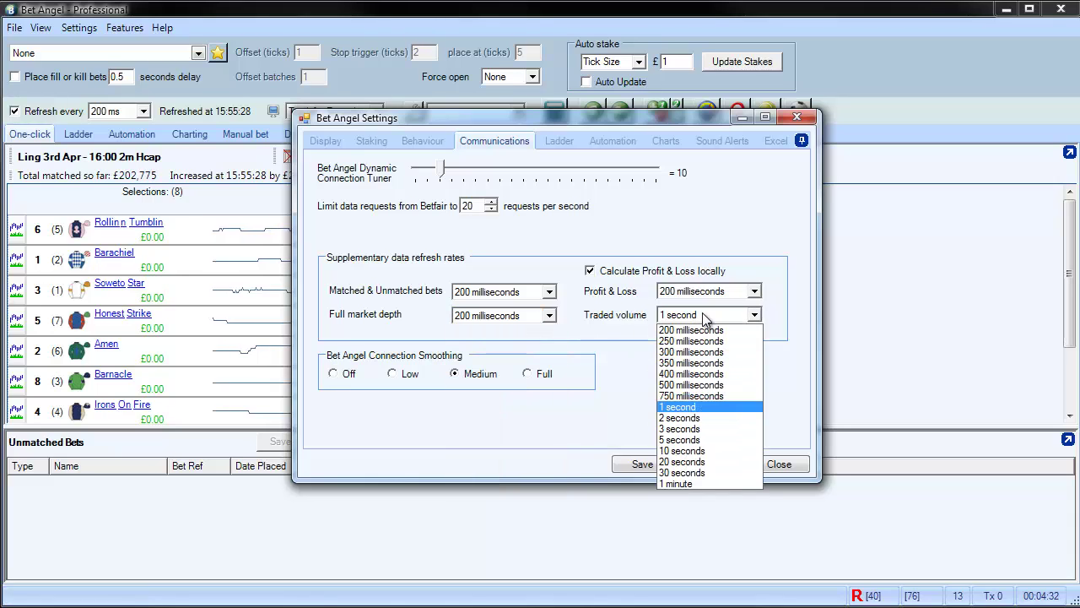
click(700, 330)
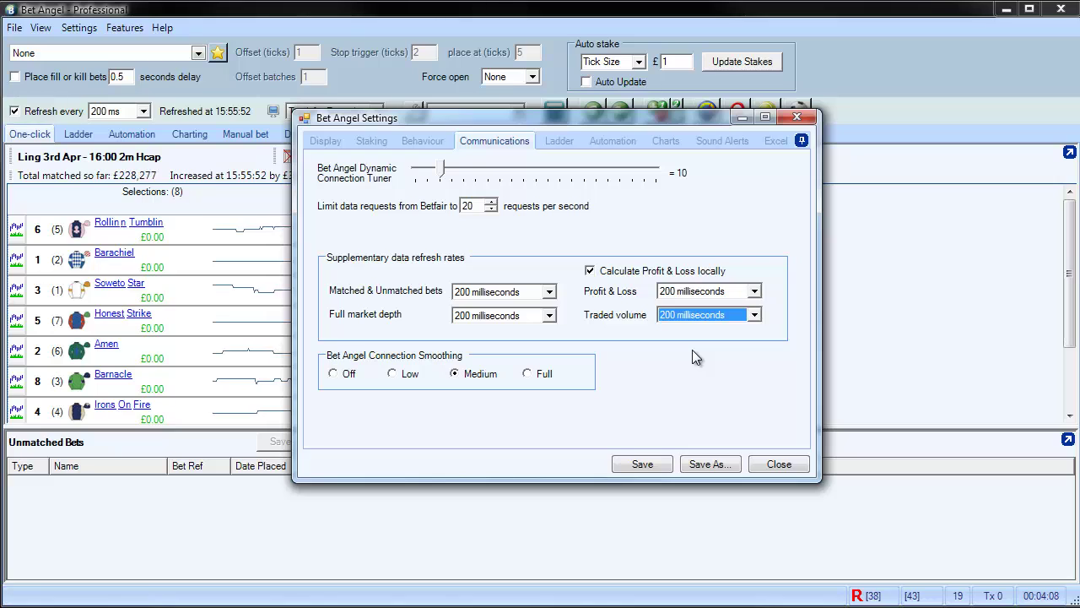
- Save the current settings under the name 'Ladder trading settings'
click(710, 464)
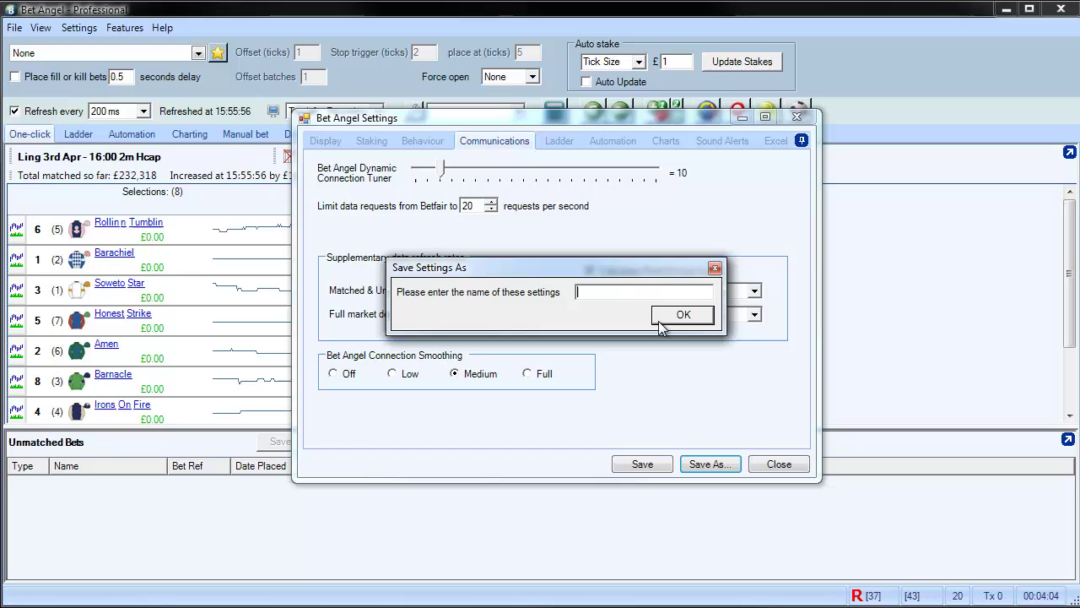
text(Ladder)
key(BackSpace)
key(BackSpace)
key(BackSpace)
text(der )
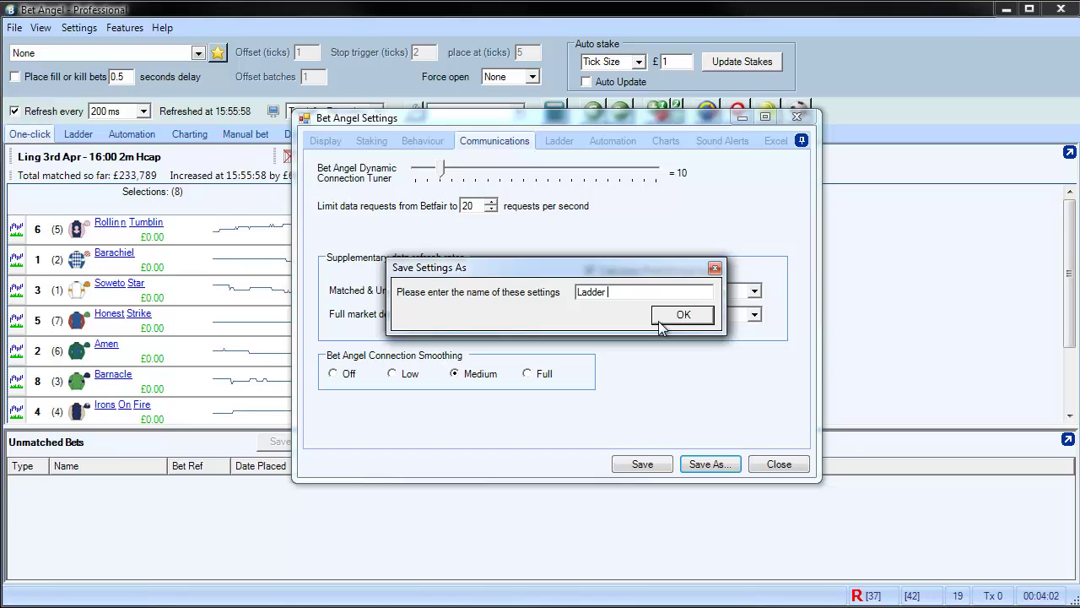
text(trading sett)
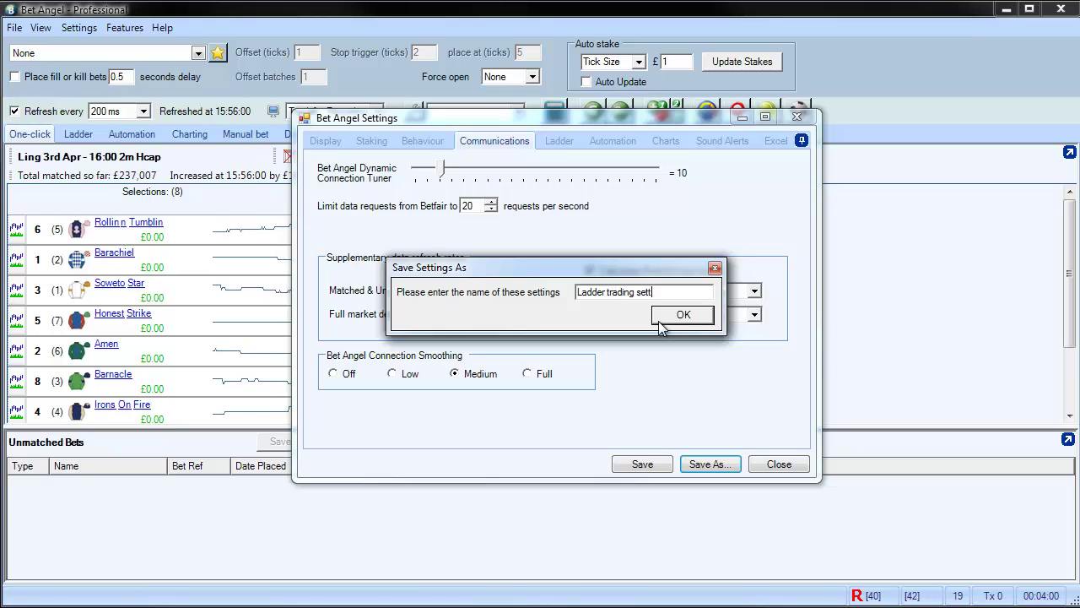
text(ings)
click(660, 321)
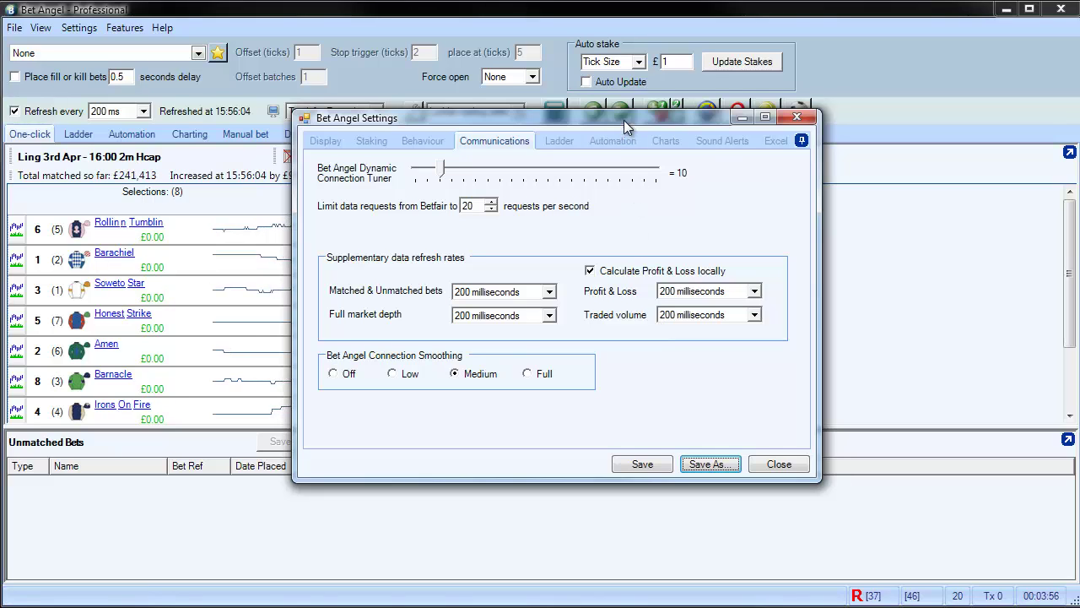
drag(624, 119, 607, 140)
- Check the toolbar preset list and keep 'Ladder trading settings' as the active preset
click(523, 110)
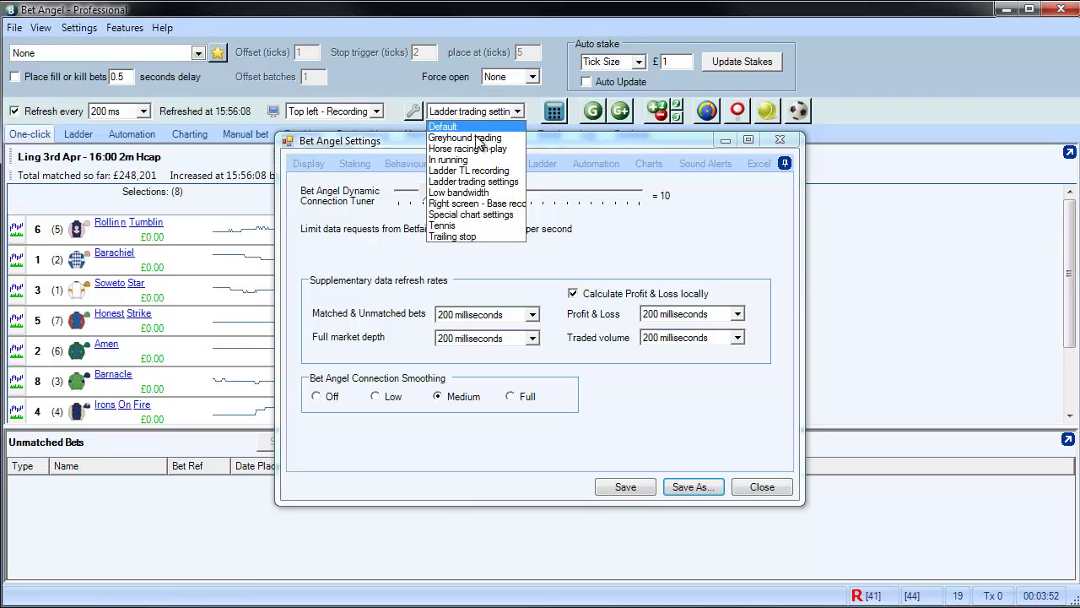
click(484, 183)
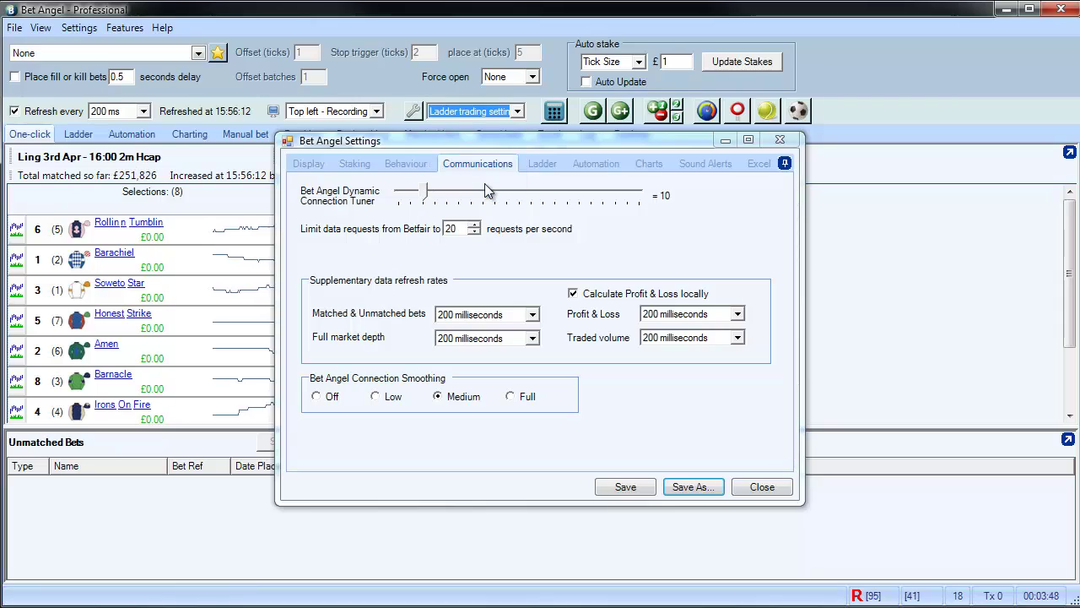
click(671, 140)
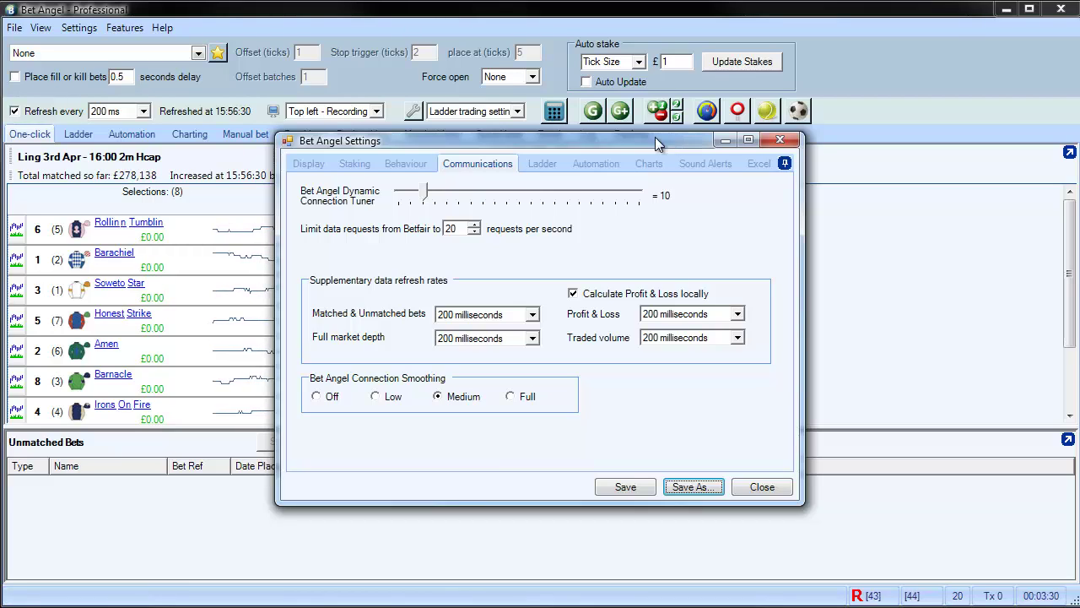
- Set the Full market depth and Traded volume dropdowns to '1 second'
click(532, 338)
click(481, 431)
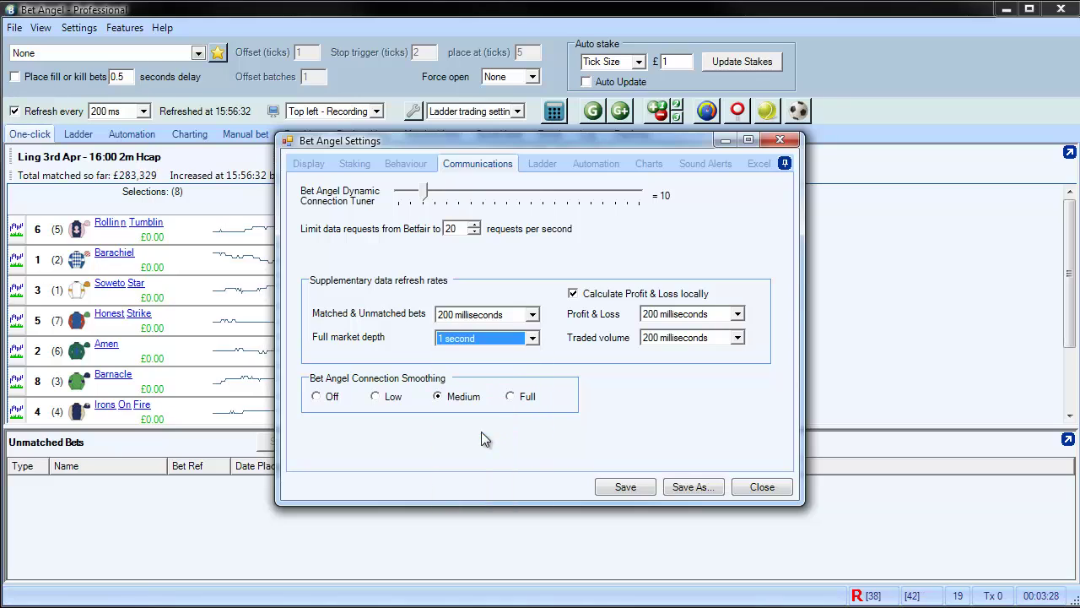
click(695, 341)
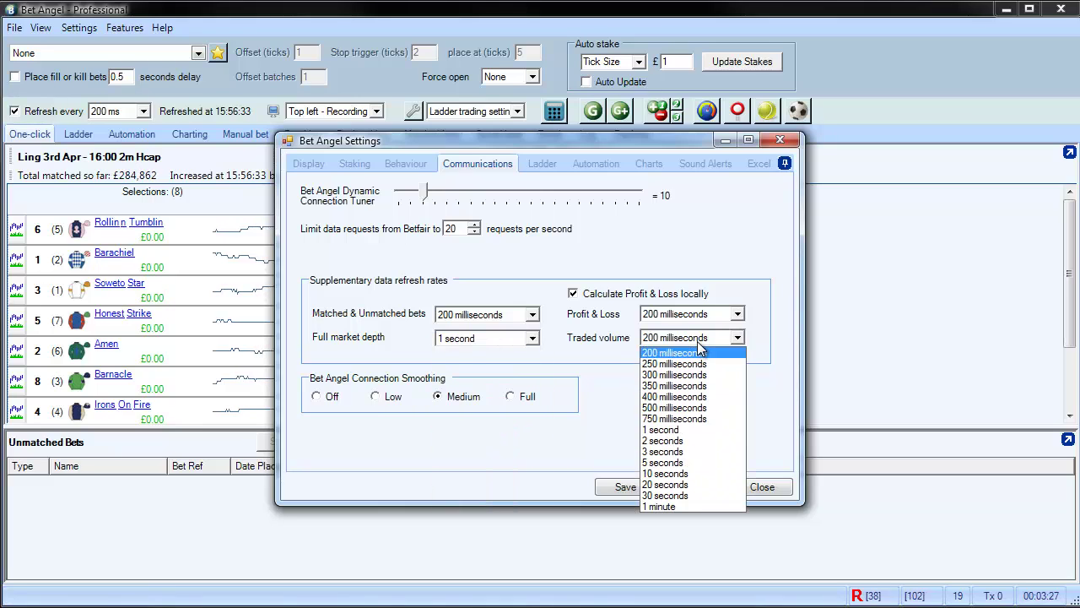
click(676, 430)
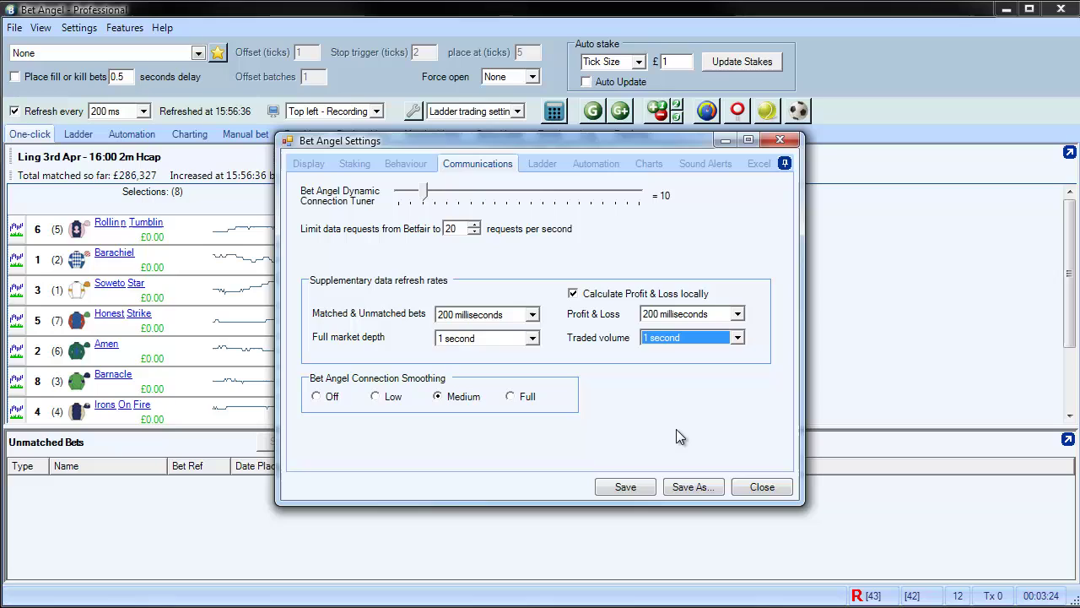